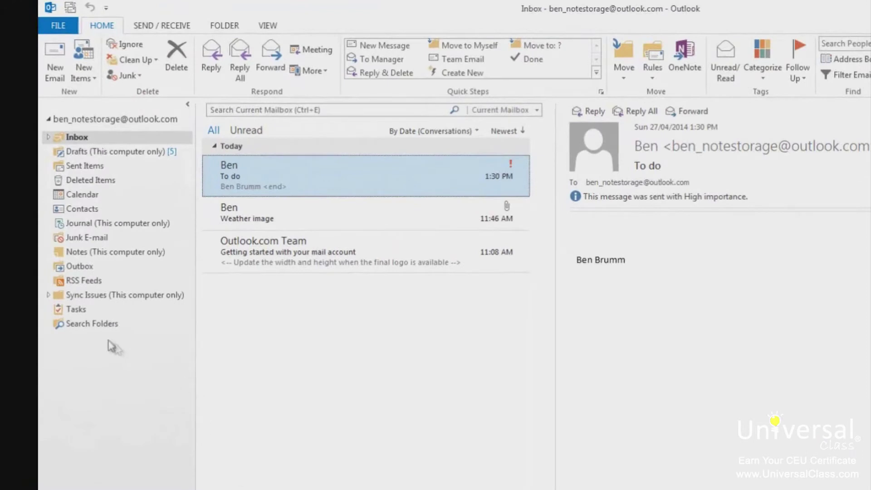
# Step: Open the context menu of the mailbox account at the top of the folder pane
pyautogui.rightClick(90, 121)
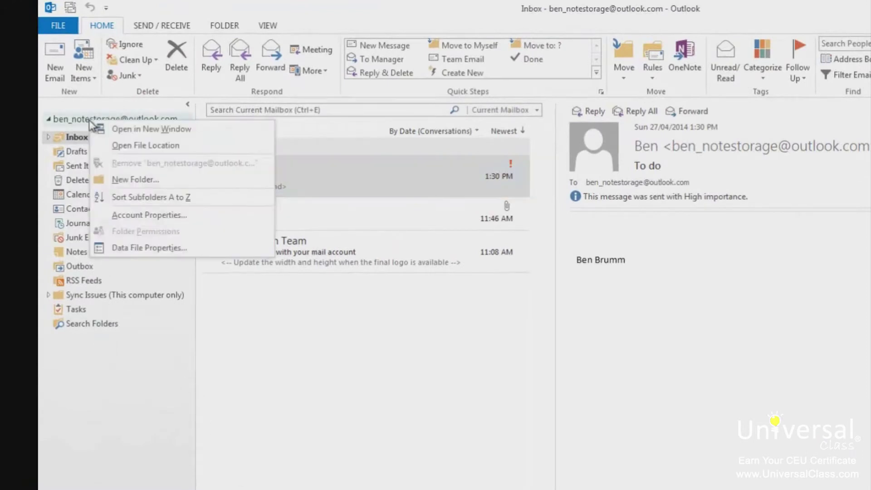
# Step: Create a new mail folder named Sample
pyautogui.click(136, 181)
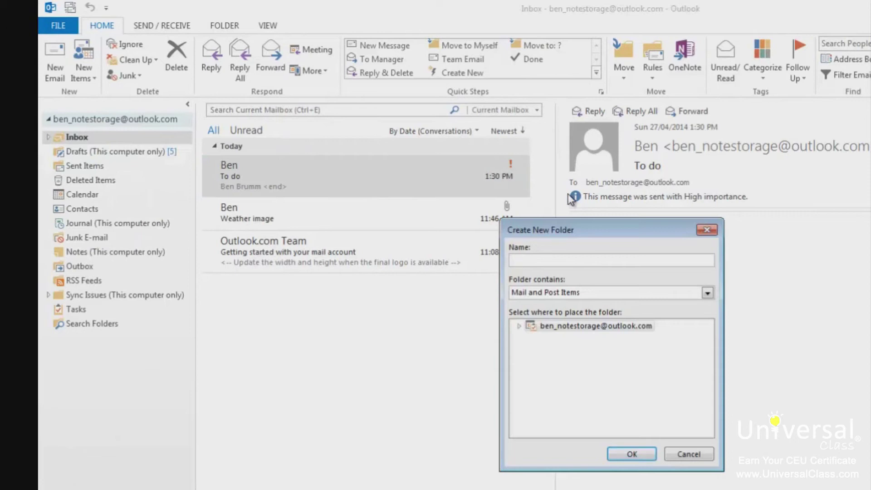
pyautogui.write('Sample')
pyautogui.press('Return')
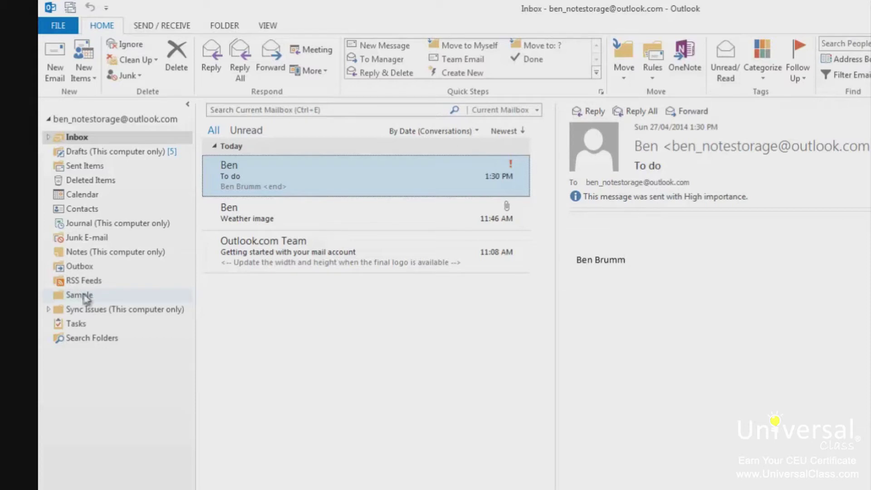
# Step: Move the Sample folder to sit just below Sent Items
pyautogui.moveTo(86, 298); pyautogui.dragTo(92, 262)
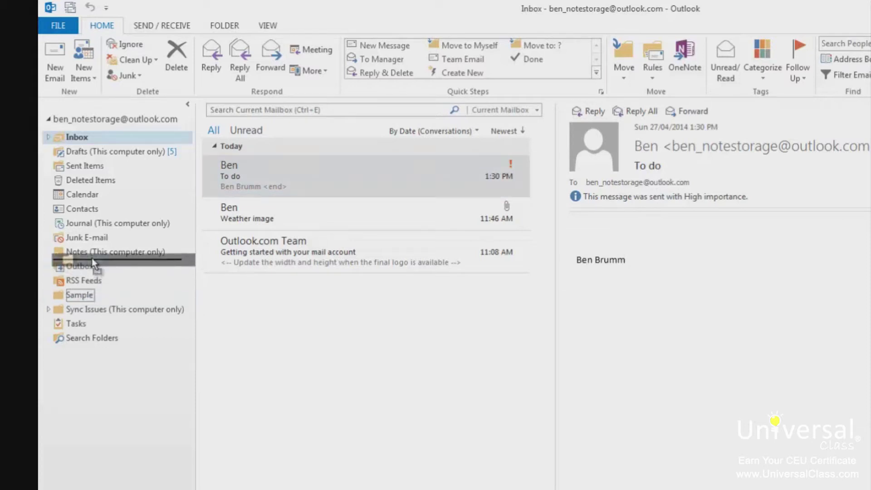
pyautogui.moveTo(91, 258); pyautogui.dragTo(103, 176)
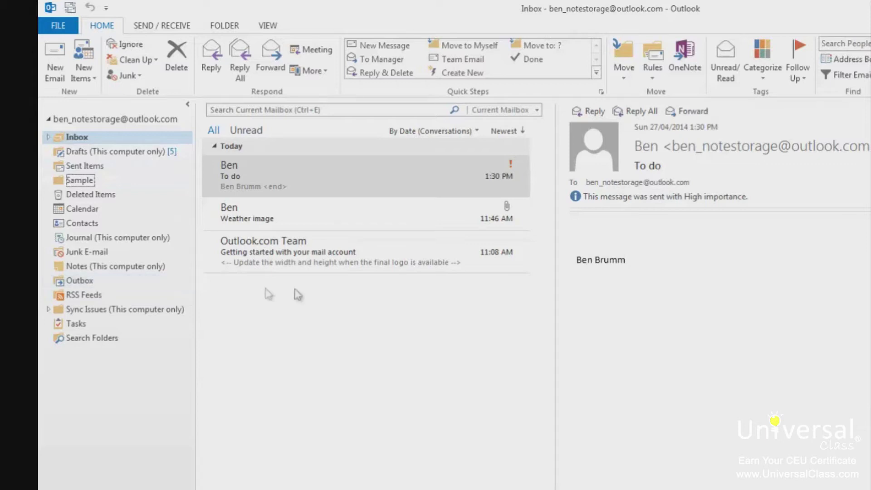
pyautogui.click(299, 248)
# Step: Open the Weather image email, view its Move folders without moving it, then select Inbox
pyautogui.click(301, 220)
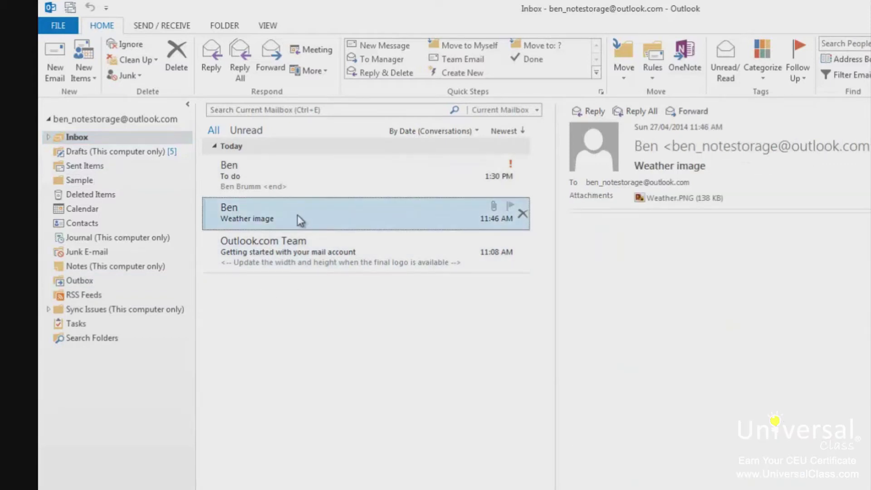
pyautogui.rightClick(299, 216)
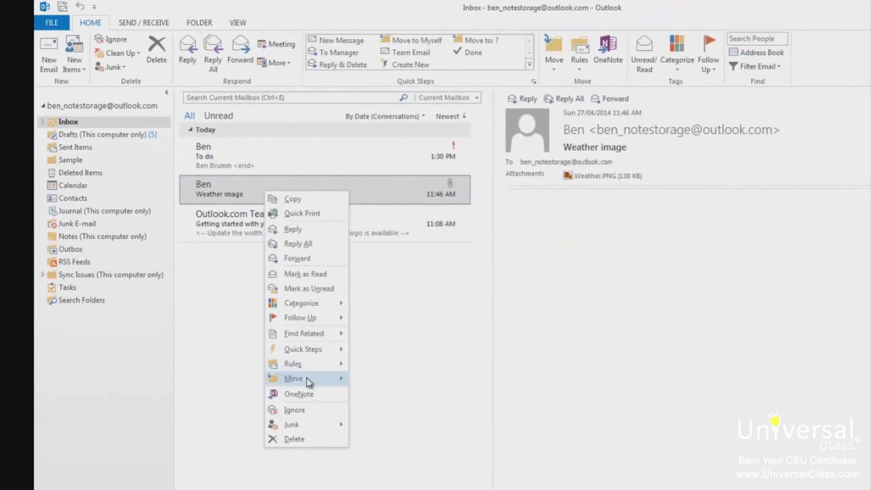
pyautogui.moveTo(308, 382)
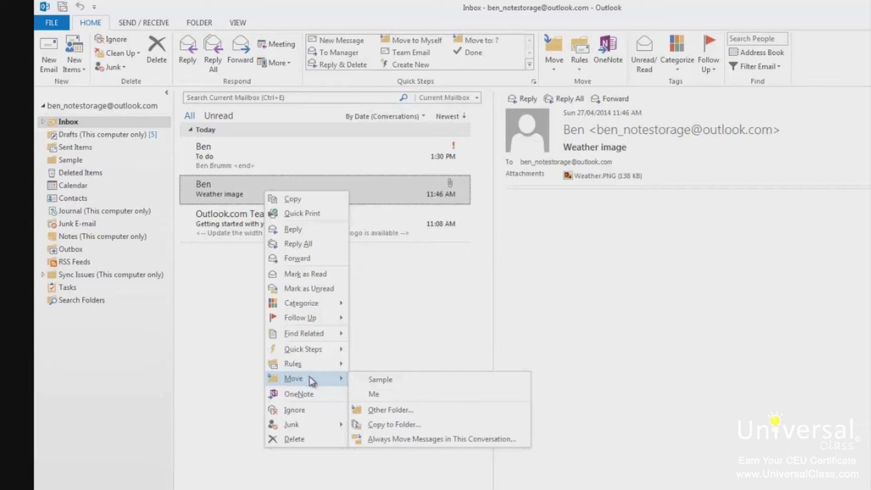
pyautogui.click(416, 342)
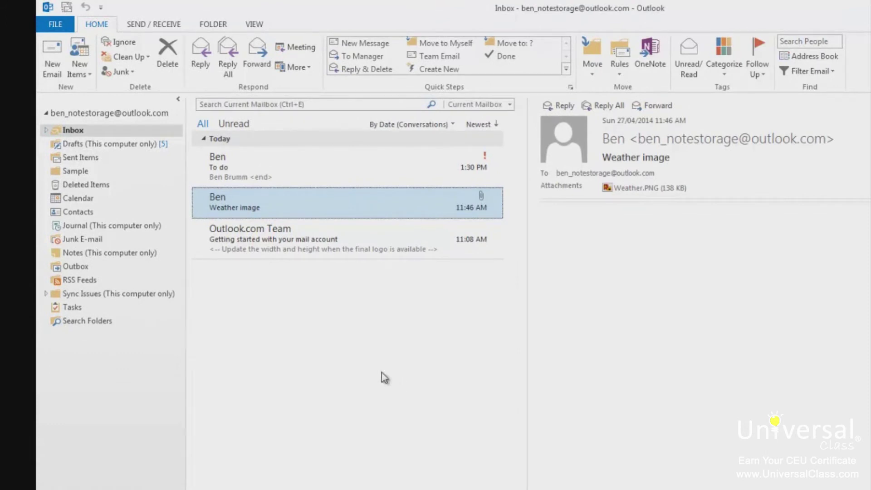
pyautogui.click(72, 132)
pyautogui.rightClick(73, 133)
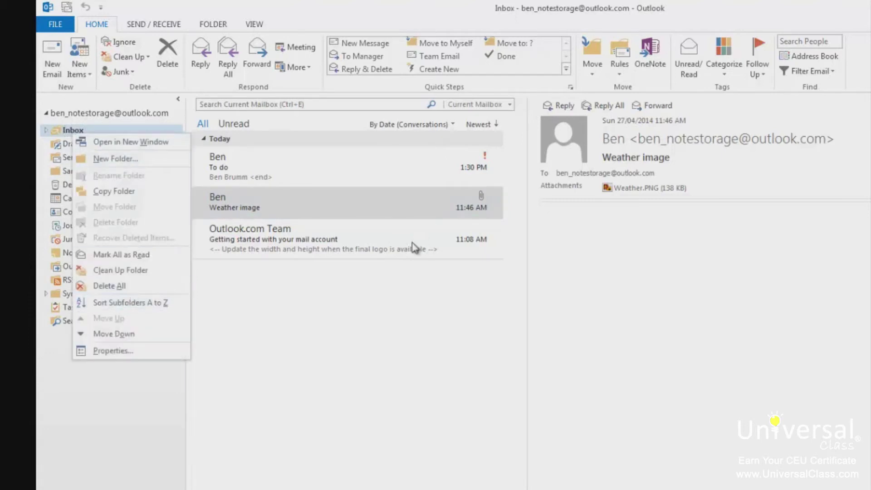
pyautogui.click(365, 230)
pyautogui.click(361, 208)
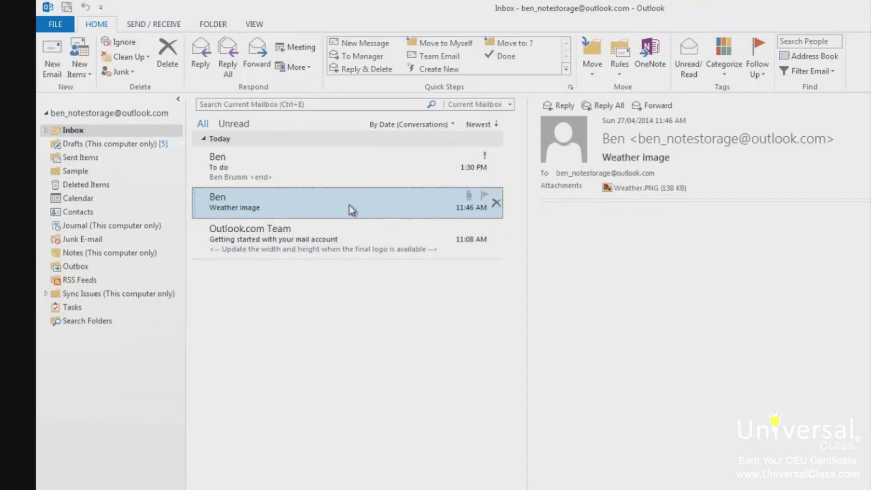
pyautogui.rightClick(291, 207)
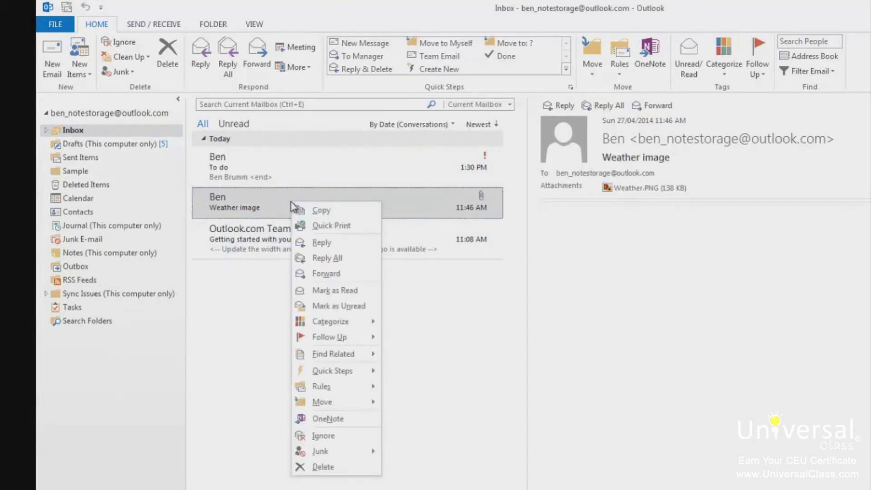
pyautogui.click(359, 474)
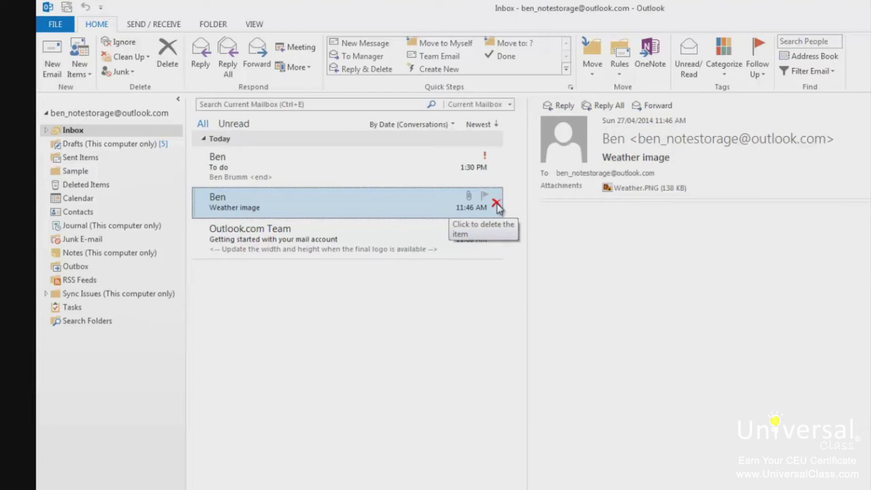
pyautogui.doubleClick(303, 212)
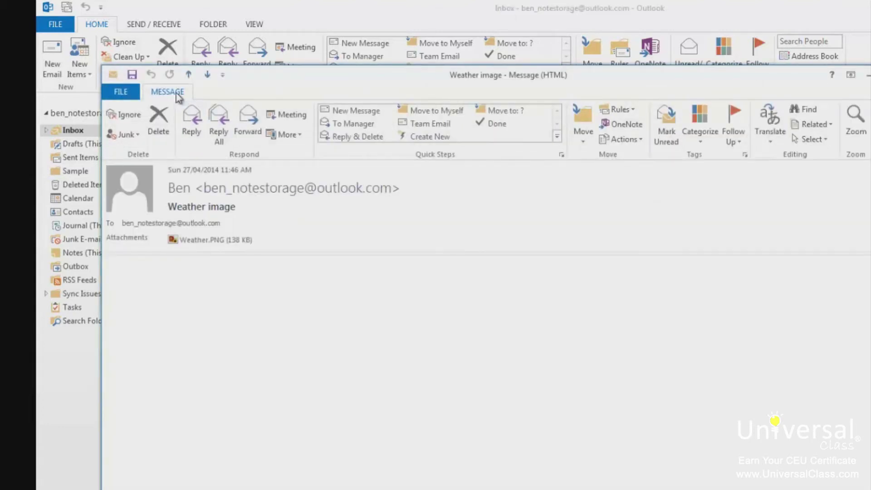
pyautogui.click(160, 131)
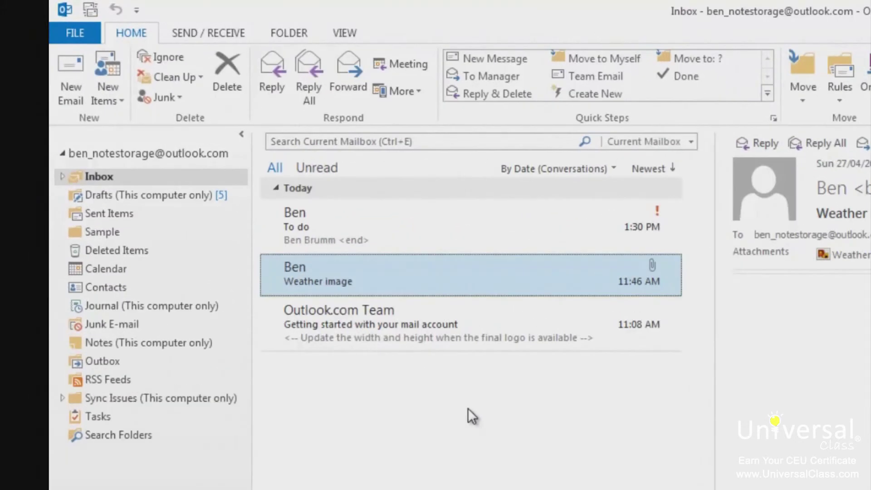
pyautogui.click(364, 141)
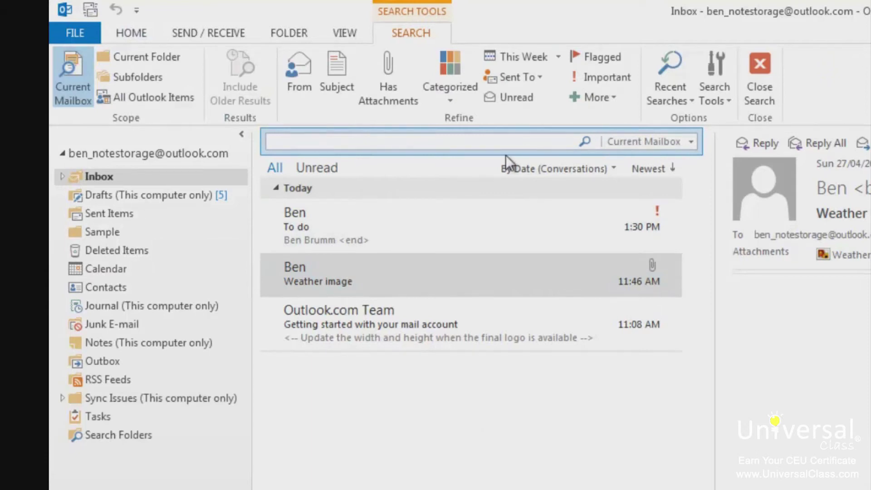
pyautogui.click(691, 142)
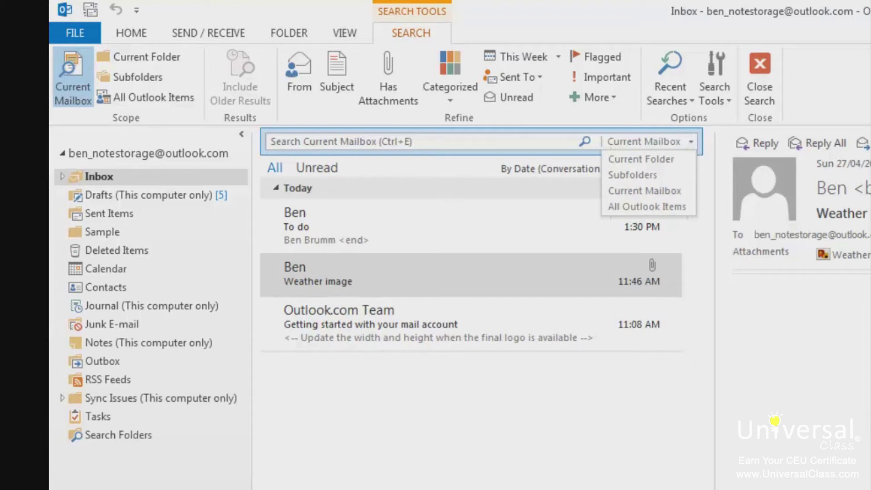
pyautogui.click(477, 369)
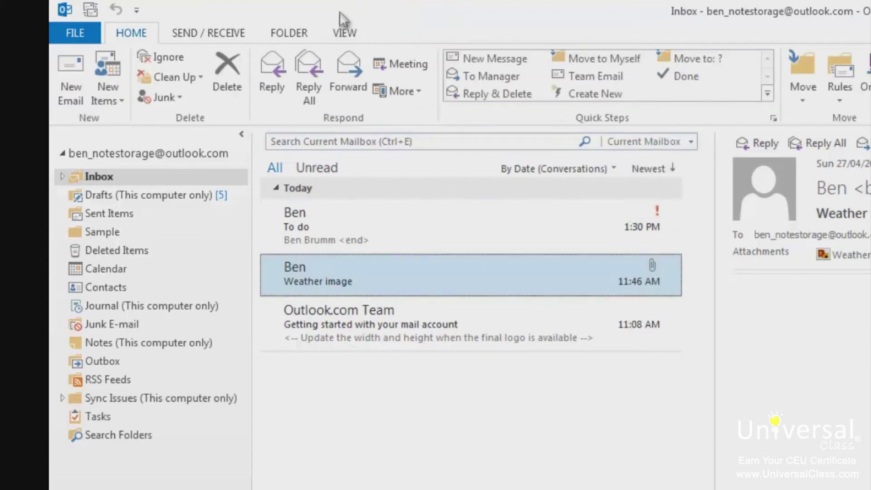
pyautogui.click(345, 34)
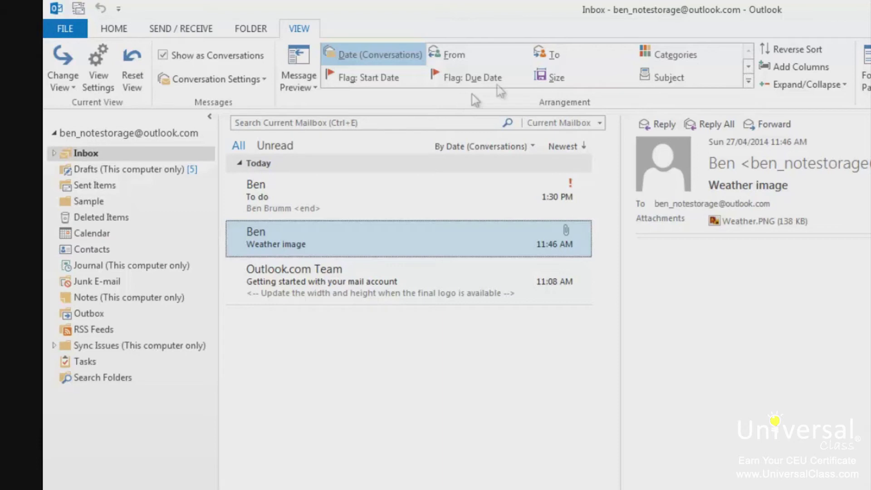
# Step: Try arranging the Inbox by To, From and Size, then return to Date (Conversations)
pyautogui.click(553, 54)
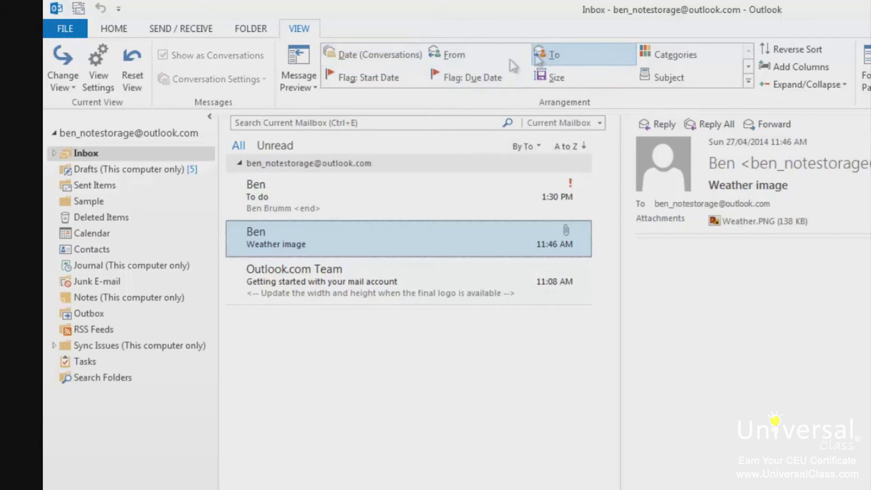
pyautogui.click(472, 58)
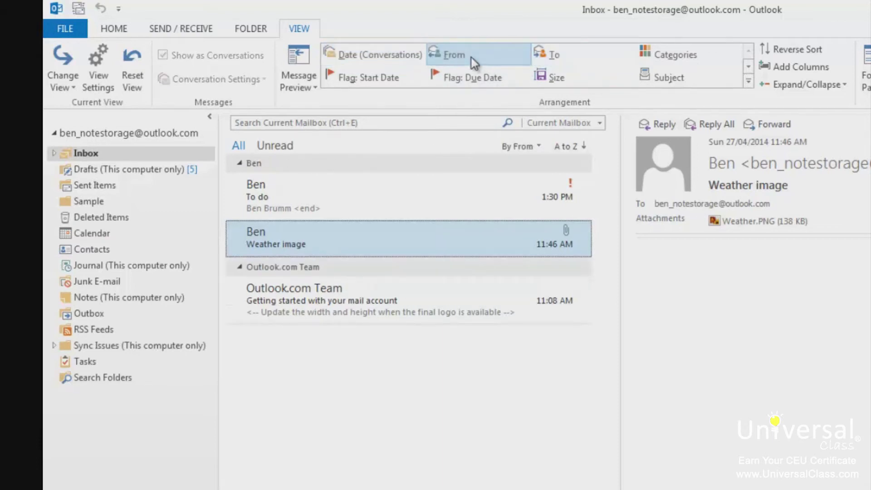
pyautogui.click(562, 81)
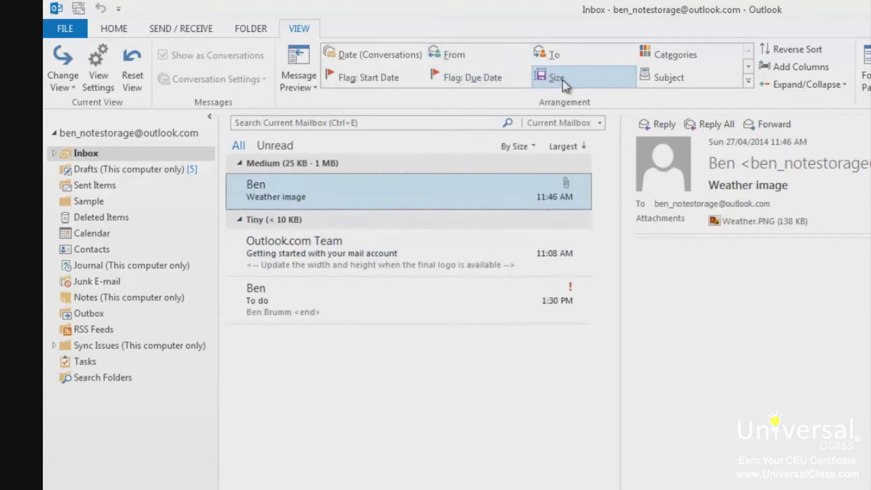
pyautogui.click(407, 57)
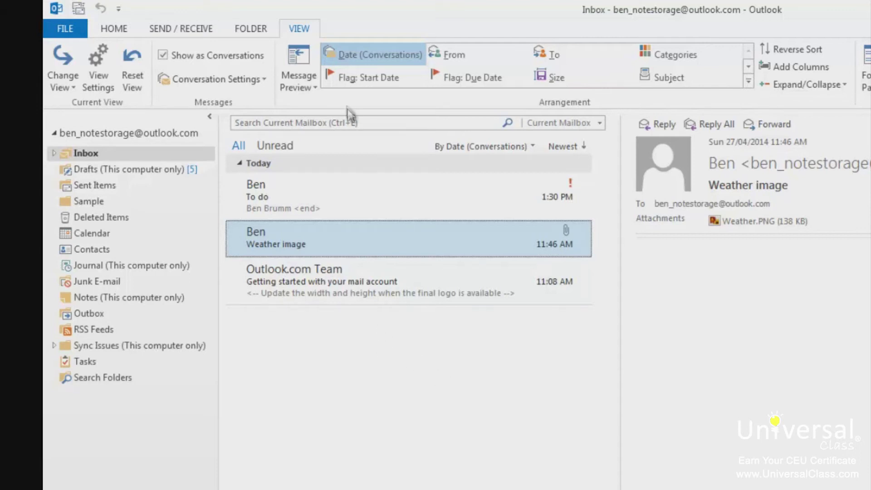
# Step: Search the mailbox for 'example', then clear the search
pyautogui.click(310, 120)
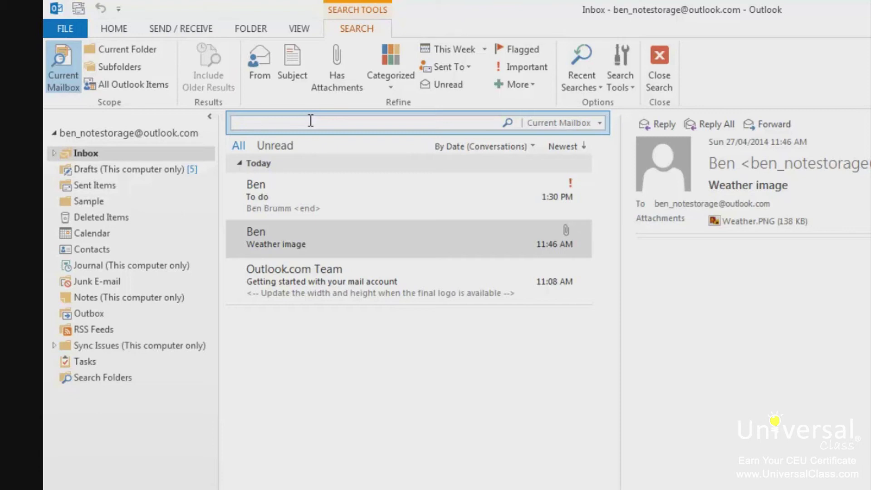
pyautogui.write('example')
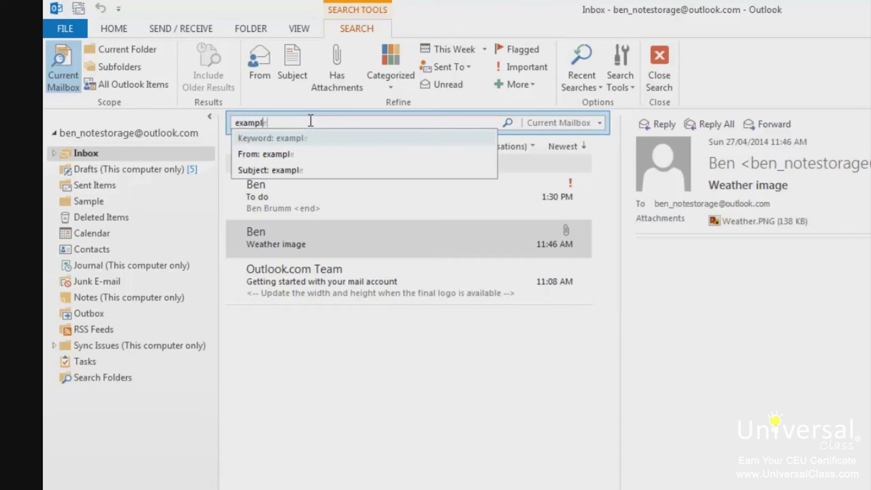
pyautogui.press('Return')
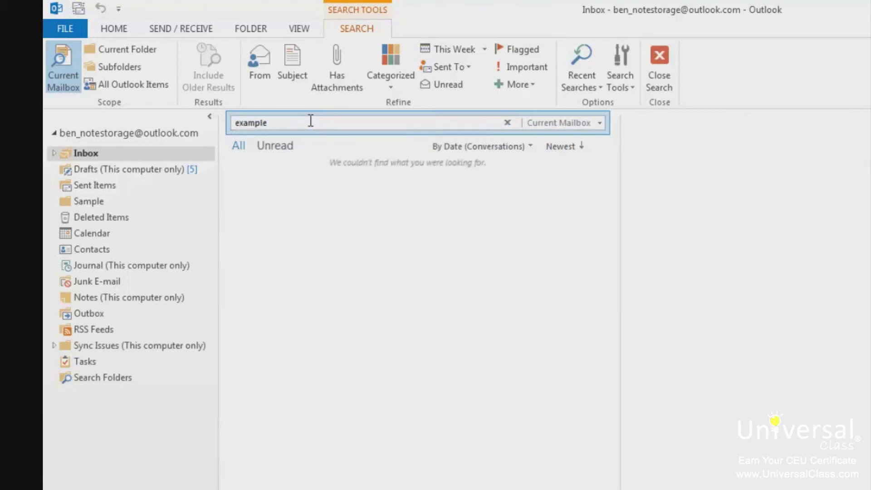
pyautogui.press('BackSpace')
pyautogui.press('BackSpace')
pyautogui.press('BackSpace')
pyautogui.press('BackSpace')
pyautogui.press('BackSpace')
pyautogui.press('BackSpace')
pyautogui.press('BackSpace')
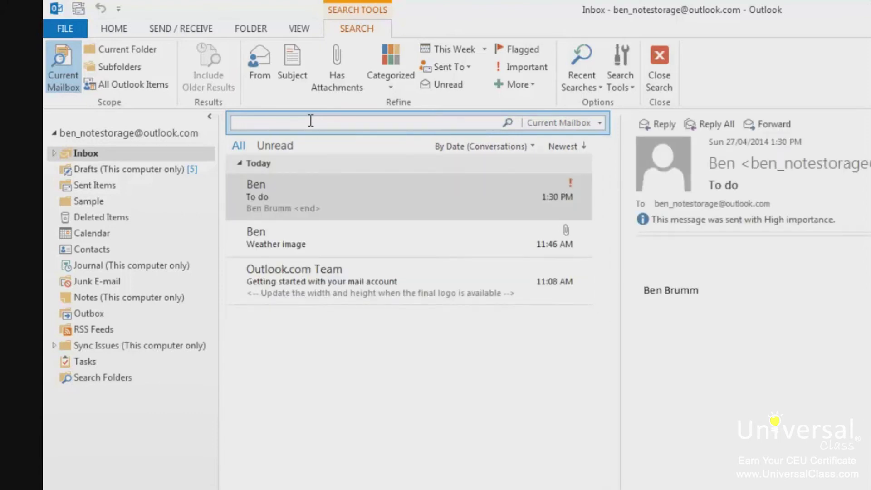
# Step: Search for 'do' and glance at the More refine properties without adding any
pyautogui.write('do')
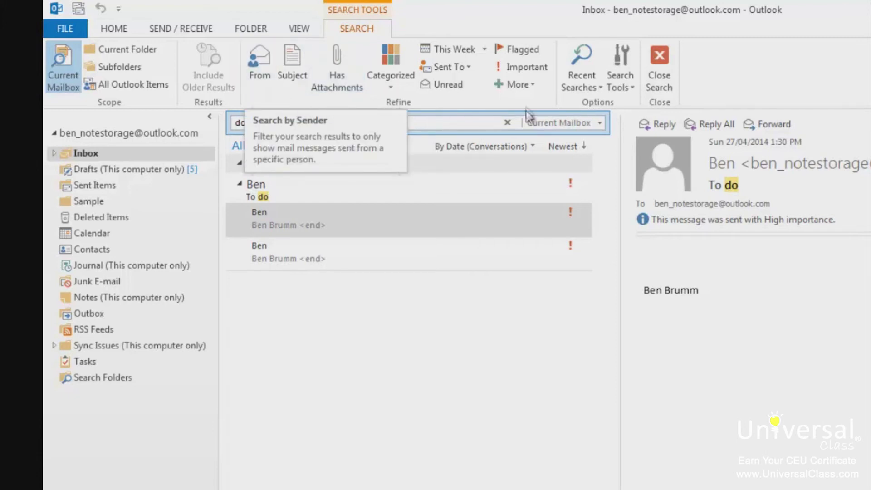
pyautogui.click(518, 86)
pyautogui.click(384, 214)
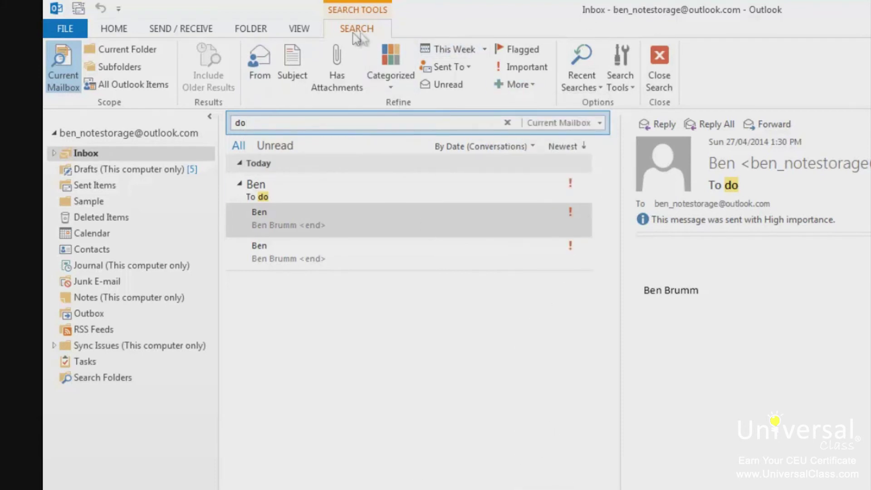
pyautogui.click(614, 69)
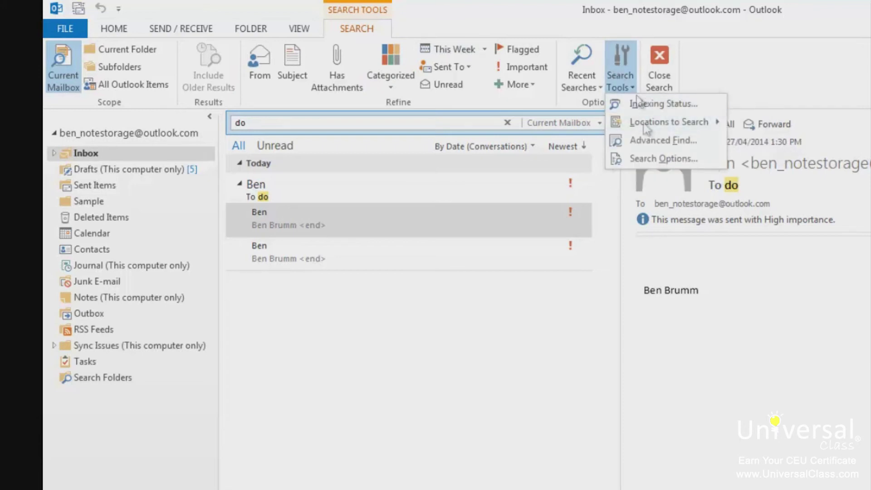
pyautogui.click(651, 140)
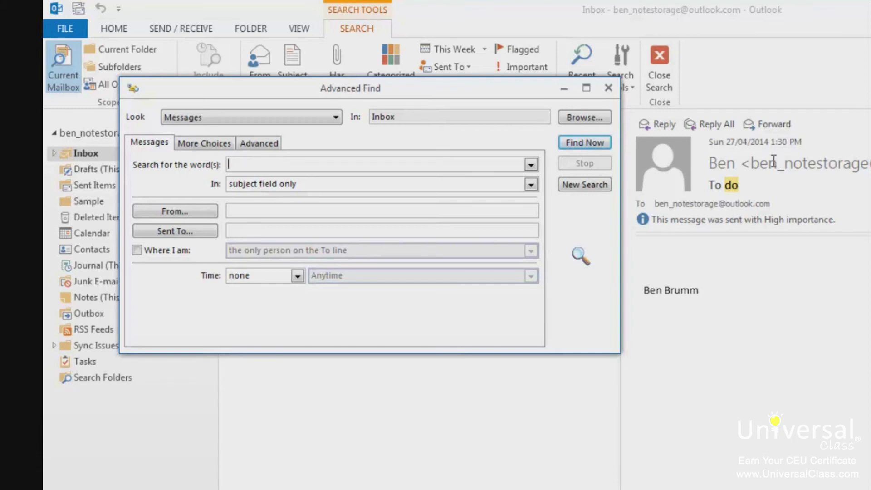
pyautogui.click(608, 88)
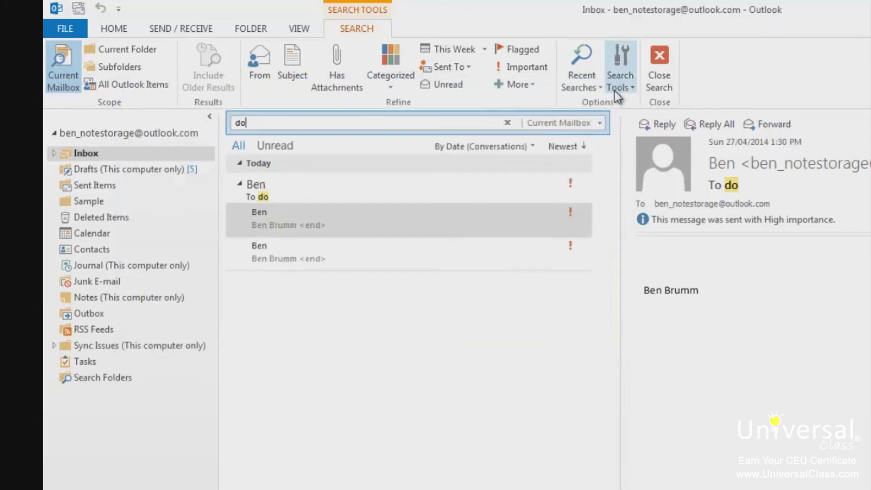
pyautogui.click(508, 124)
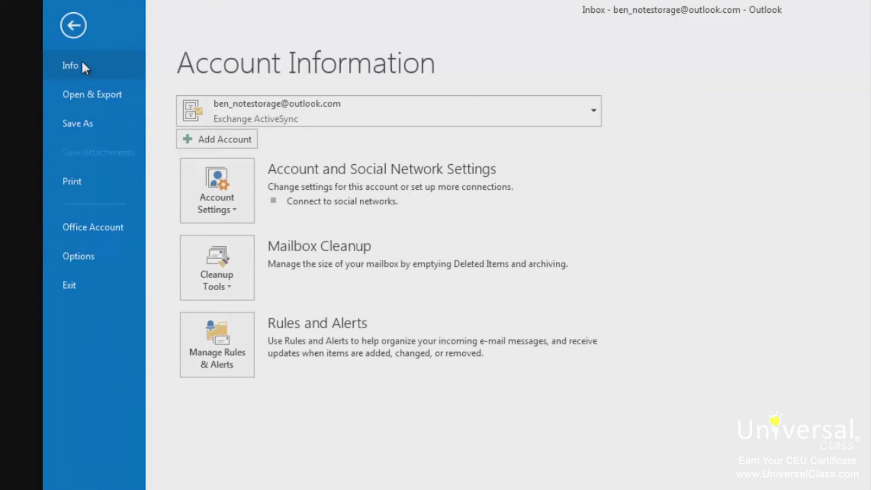
# Step: Open Manage Rules & Alerts from the File > Info page
pyautogui.click(220, 346)
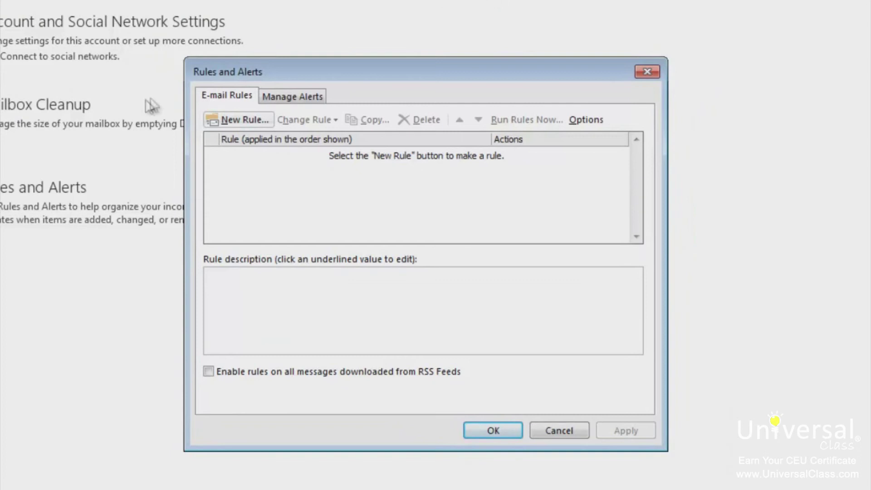
# Step: Start a new rule from the 'Move messages from someone to a folder' template and pick its sender
pyautogui.click(236, 125)
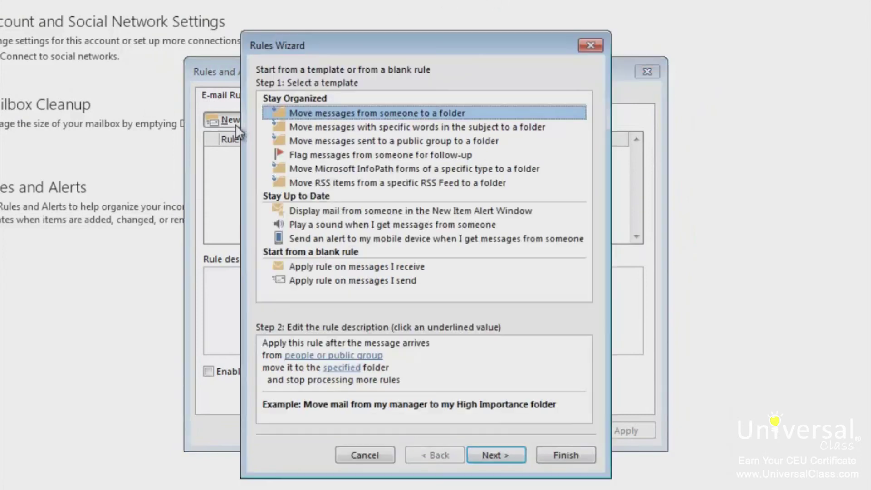
pyautogui.click(448, 44)
pyautogui.click(353, 357)
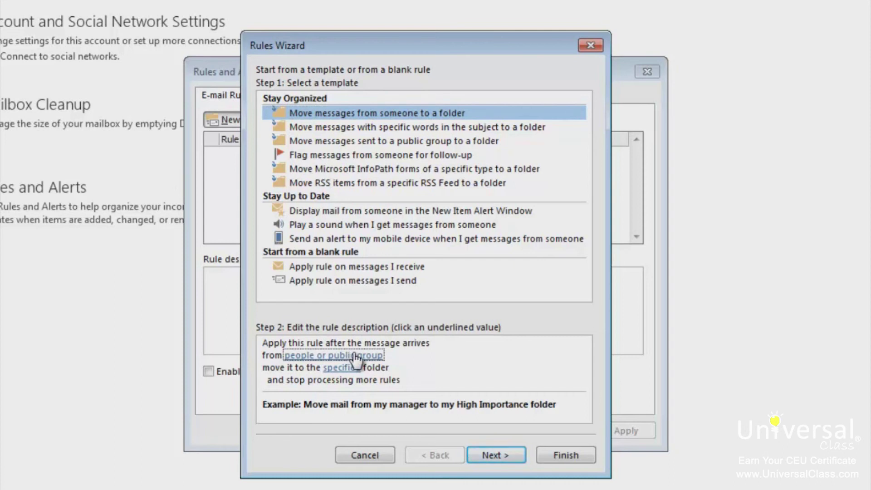
pyautogui.click(356, 356)
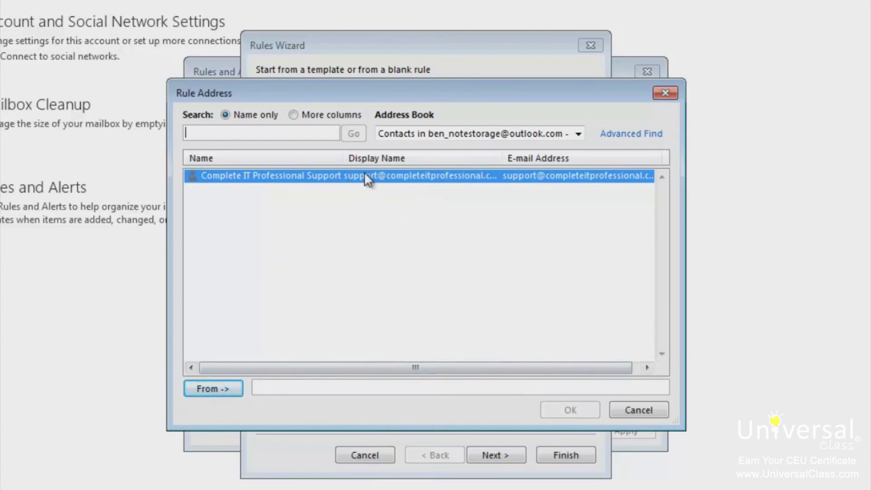
# Step: Set the support contact as the rule's sender and bring up the destination folder chooser
pyautogui.click(236, 179)
pyautogui.doubleClick(236, 175)
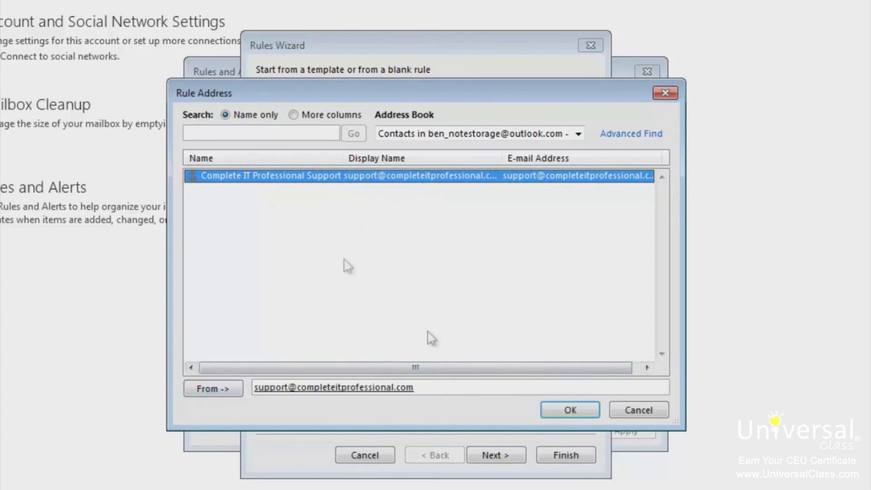
pyautogui.click(570, 411)
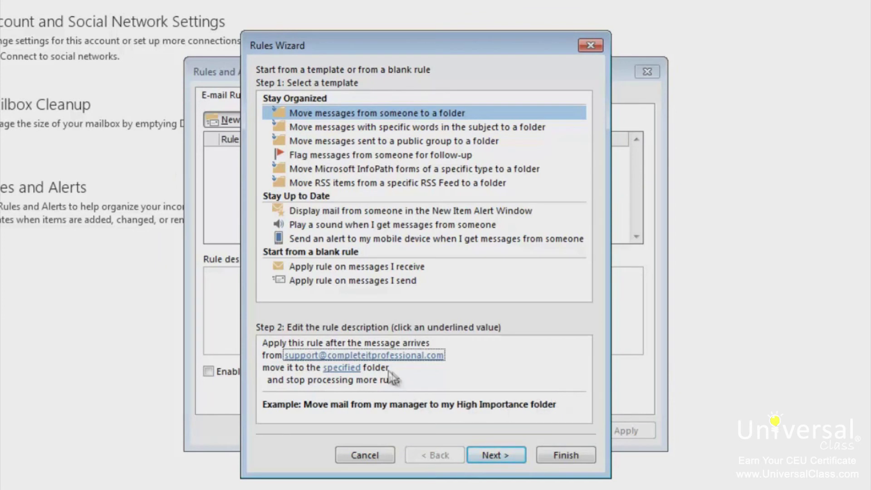
pyautogui.click(341, 368)
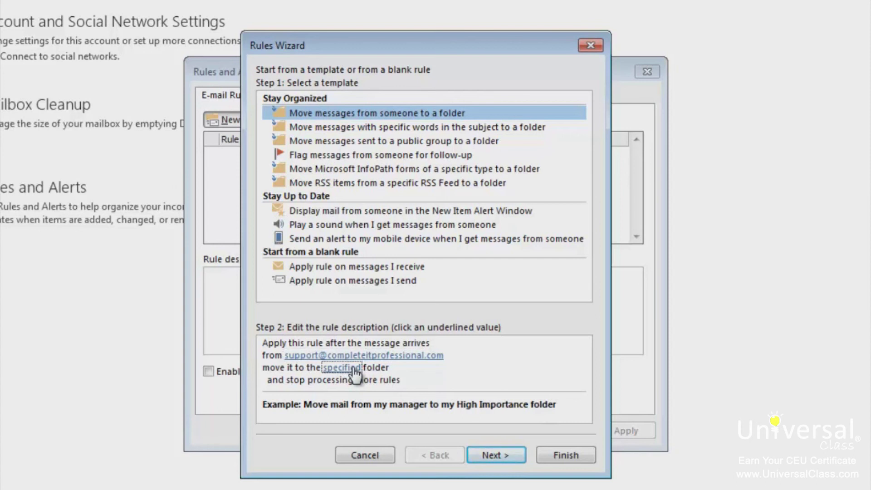
pyautogui.click(354, 368)
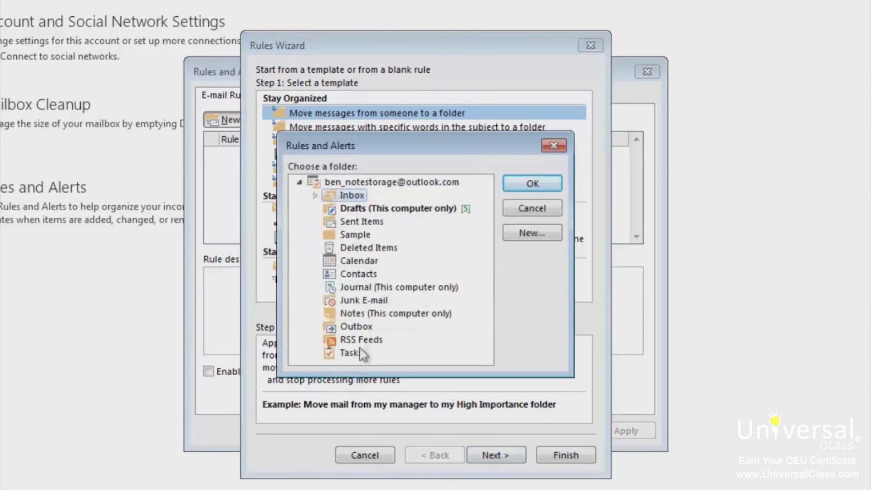
# Step: Choose Sample as the destination folder, finish the rule and return to the mailbox
pyautogui.click(349, 234)
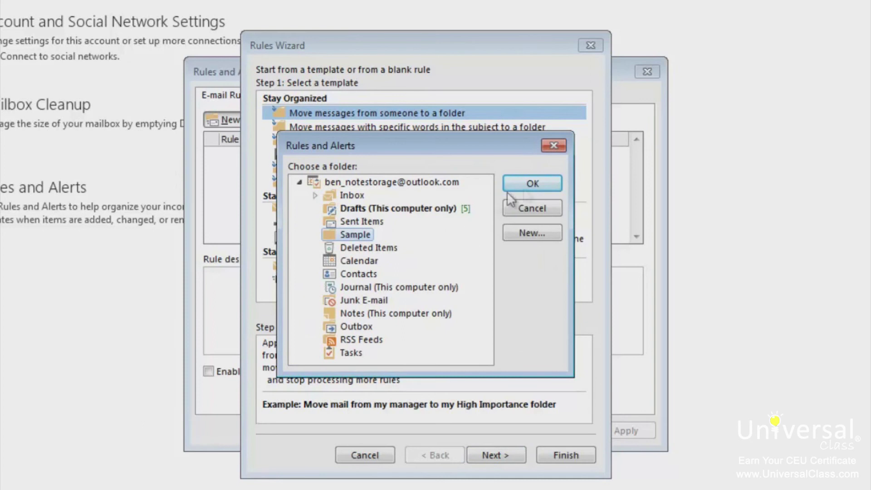
pyautogui.click(534, 183)
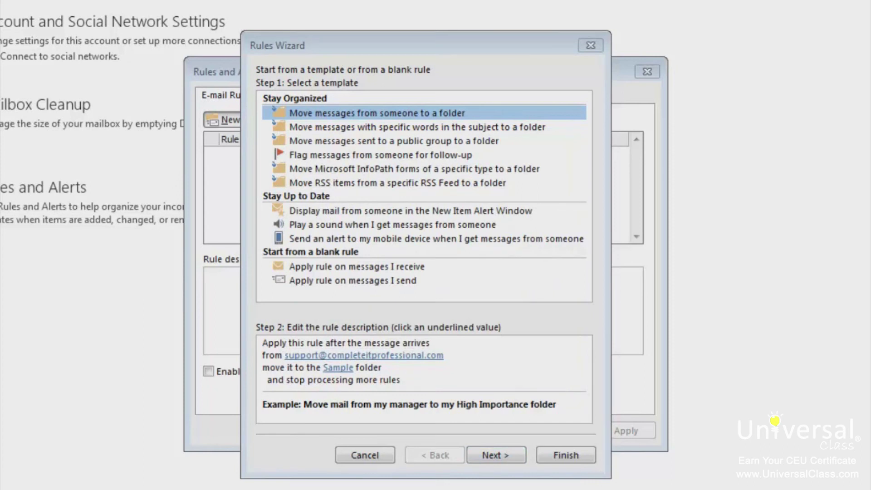
pyautogui.click(484, 450)
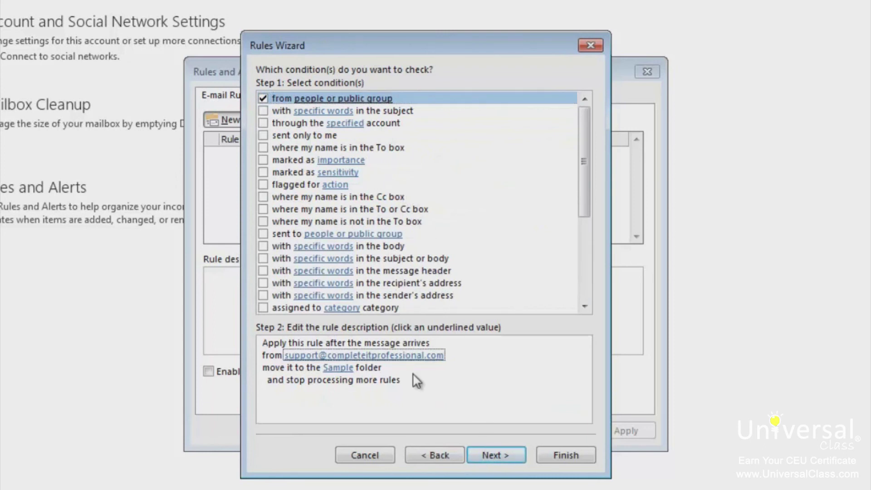
pyautogui.click(561, 456)
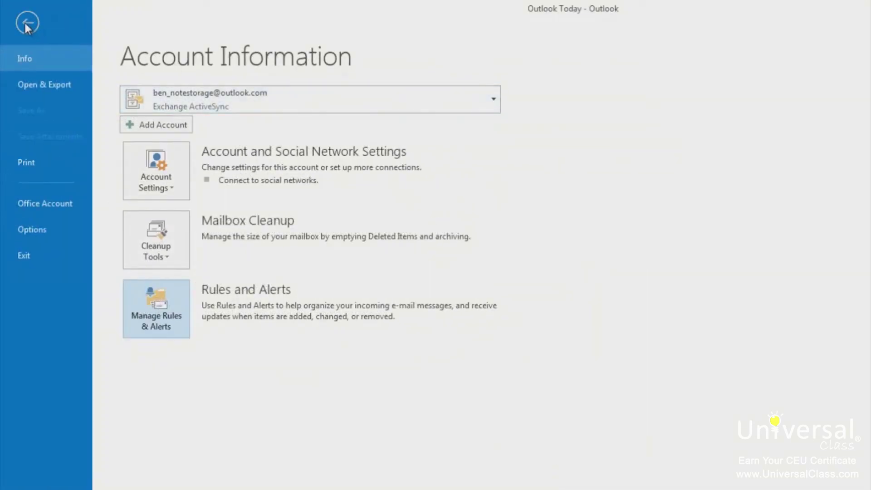
pyautogui.click(26, 22)
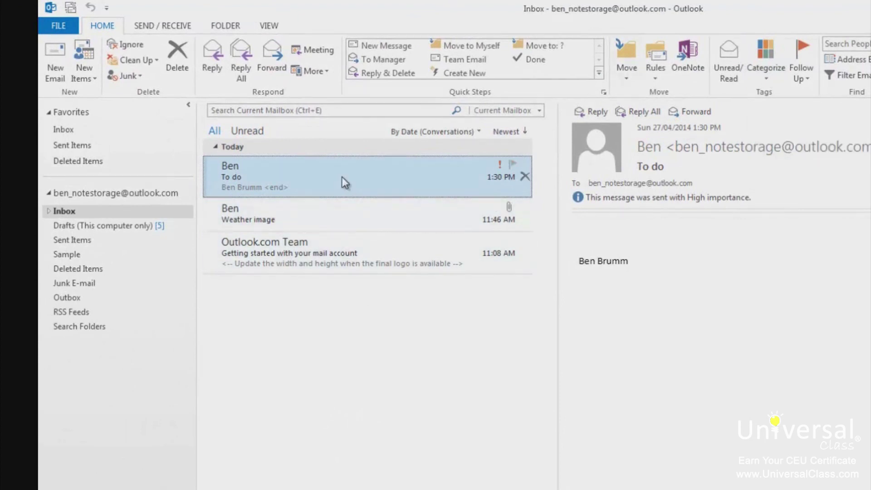
# Step: Apply the Green Category to the To do email, renaming it 'Check with Boss'
pyautogui.click(771, 79)
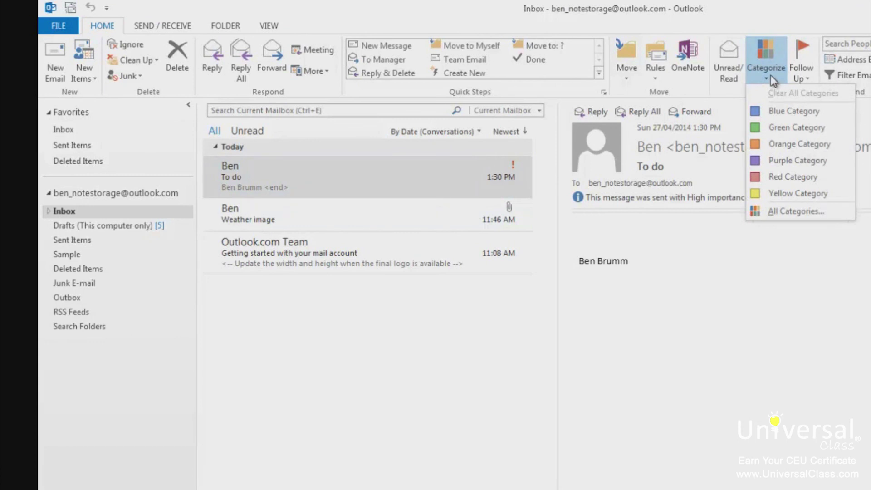
pyautogui.click(784, 128)
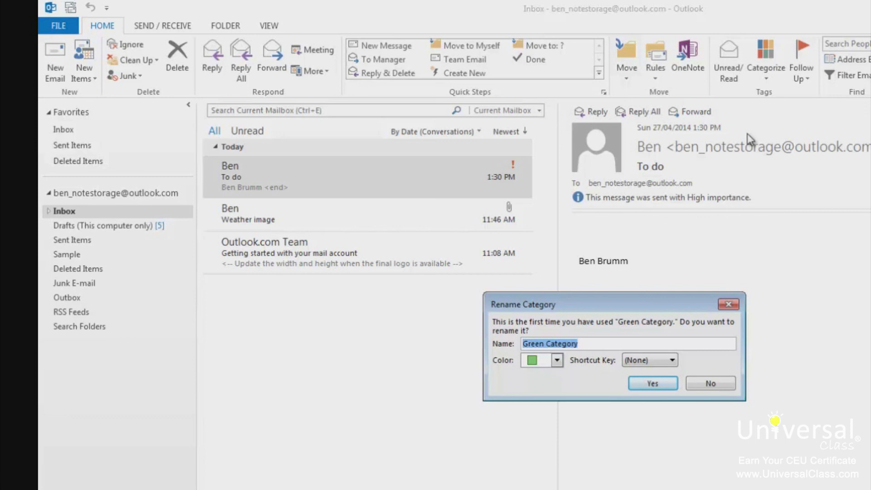
pyautogui.write('Check with Boss')
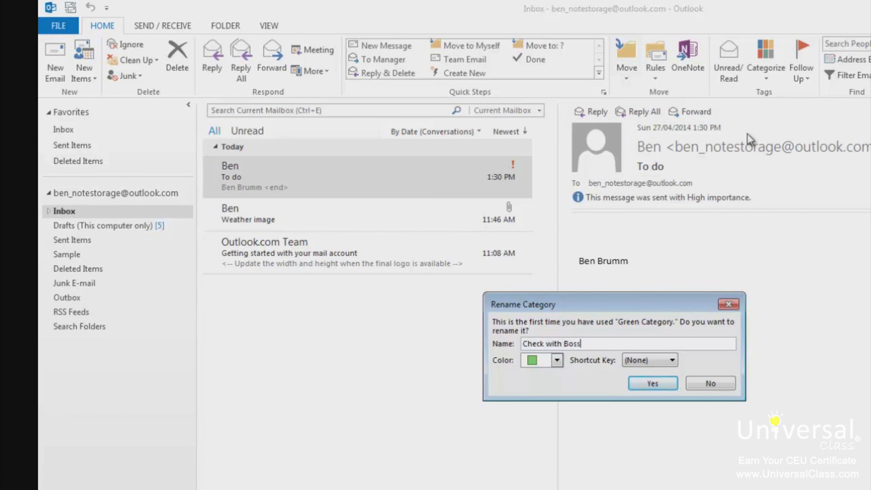
pyautogui.click(652, 383)
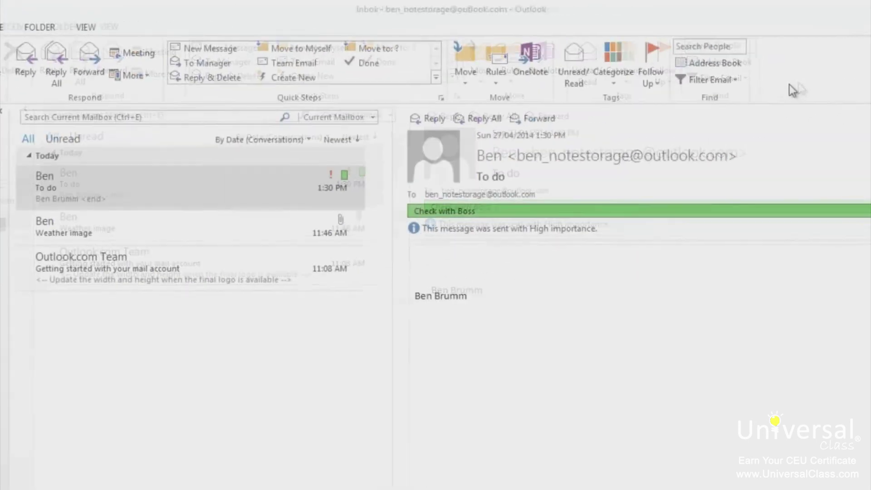
# Step: Open the Filter Email dropdown in the Home tab's Find group
pyautogui.click(735, 79)
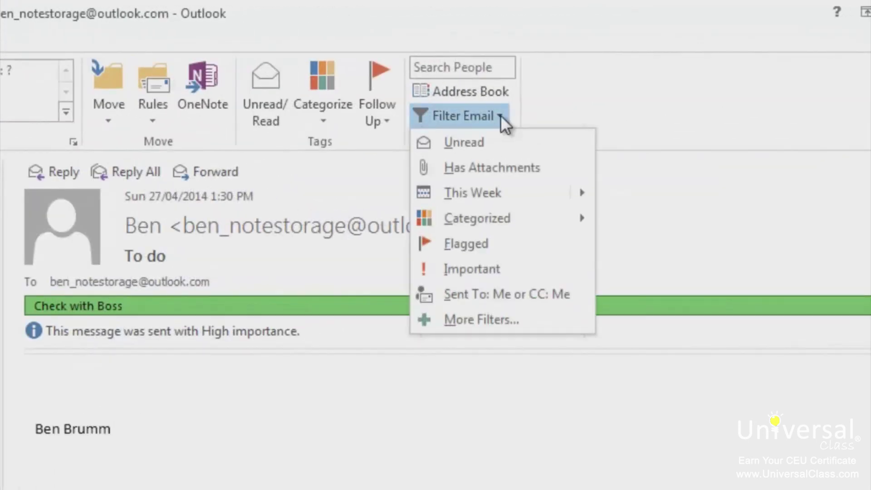